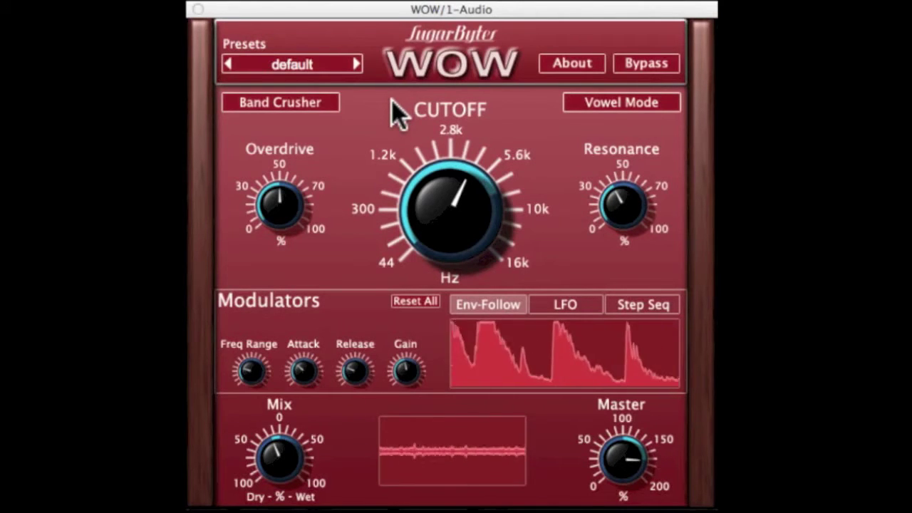
# Sweep the Cutoff down toward 300 Hz and keep Band Crusher as the filter type
pyautogui.moveTo(457, 177); pyautogui.dragTo(453, 252)
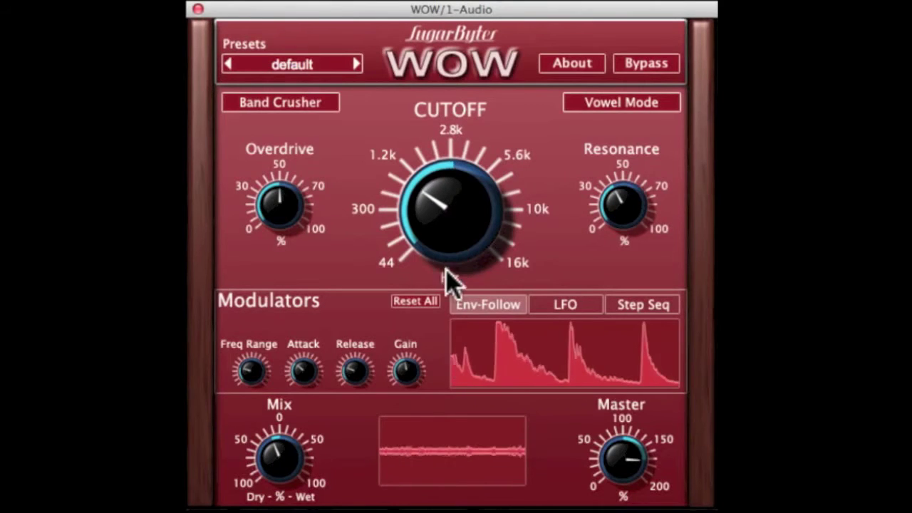
pyautogui.click(318, 103)
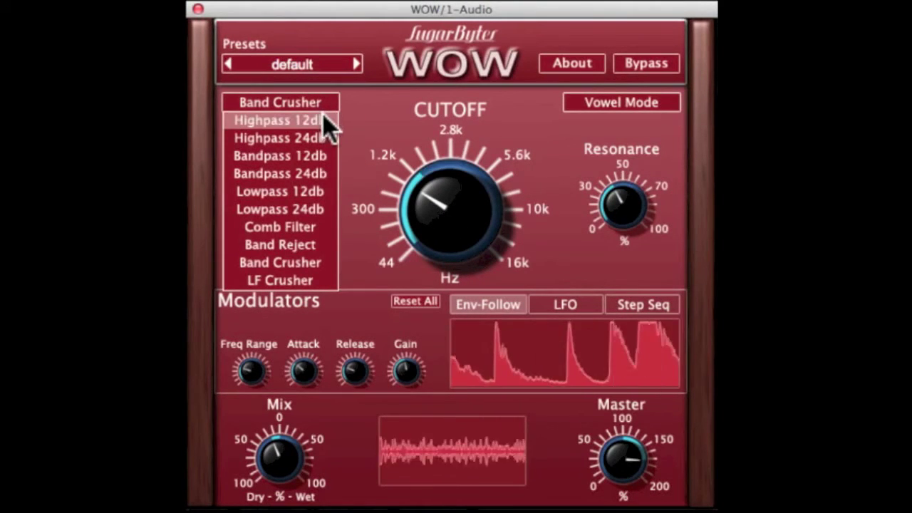
pyautogui.click(313, 262)
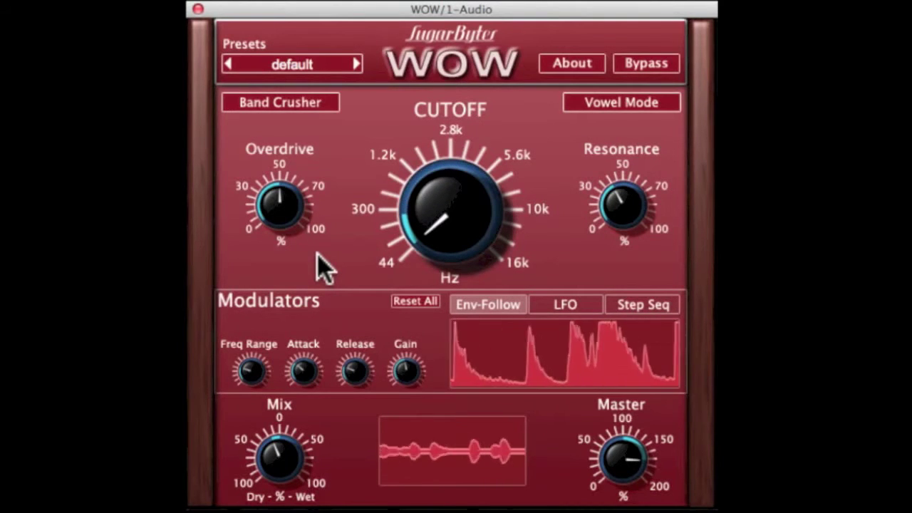
# Push the Overdrive knob up to its maximum while nudging the Mix
pyautogui.moveTo(277, 457); pyautogui.dragTo(291, 430)
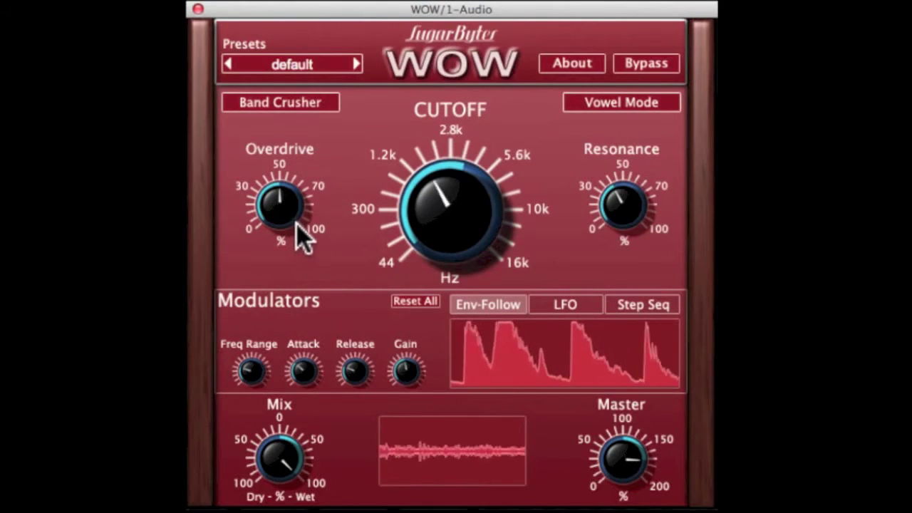
pyautogui.moveTo(277, 205); pyautogui.dragTo(278, 228)
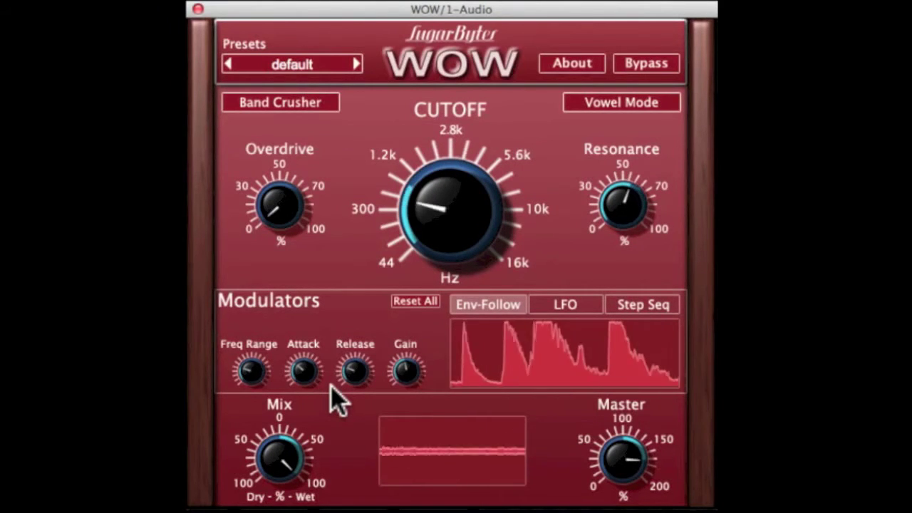
pyautogui.moveTo(278, 215); pyautogui.dragTo(296, 133)
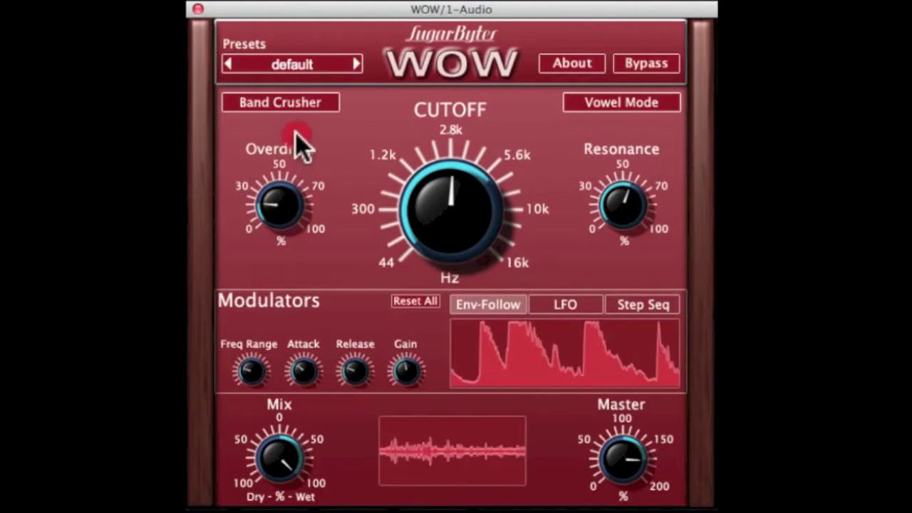
pyautogui.moveTo(282, 198); pyautogui.dragTo(318, 76)
pyautogui.moveTo(287, 450); pyautogui.dragTo(286, 498)
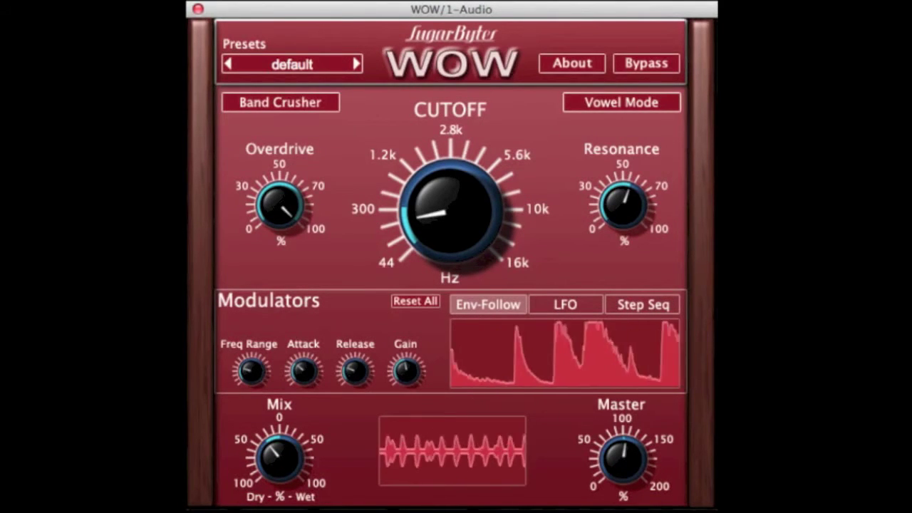
# Raise Master to about 150 and recentre the dry/wet Mix at 0
pyautogui.moveTo(647, 452); pyautogui.dragTo(644, 376)
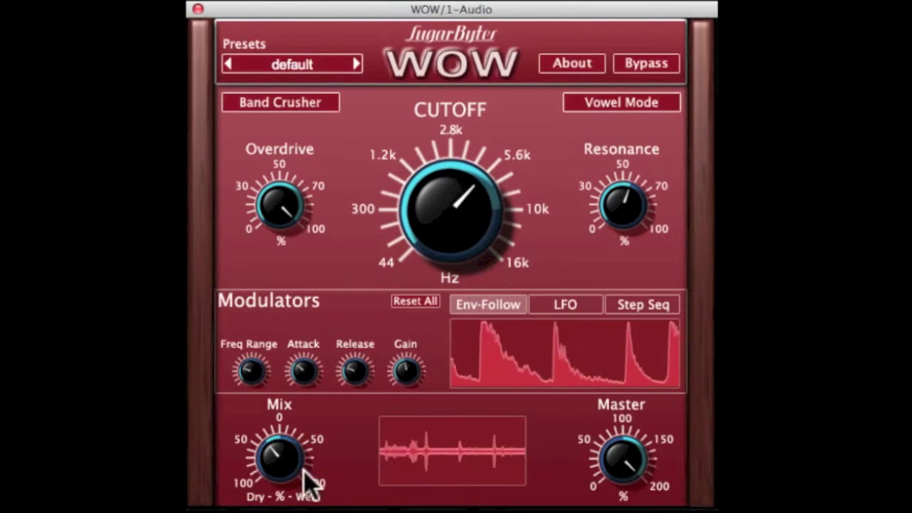
pyautogui.moveTo(285, 459); pyautogui.dragTo(300, 426)
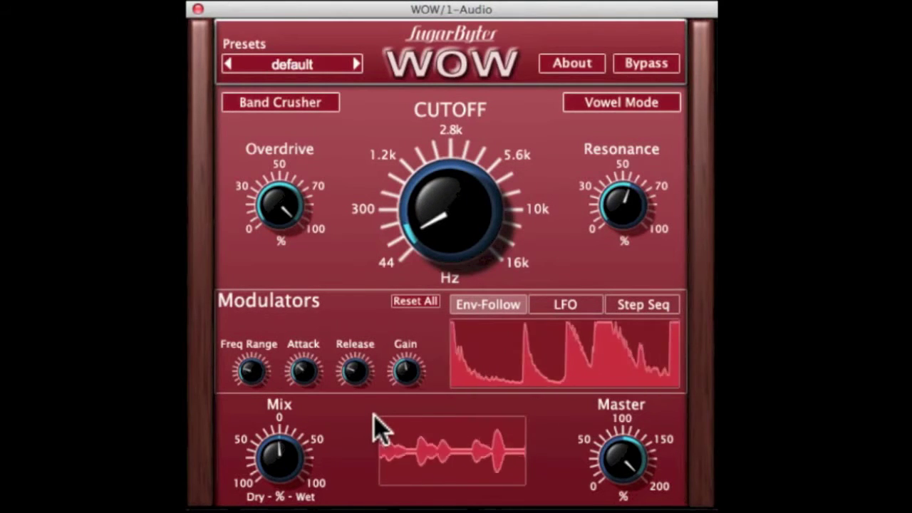
pyautogui.click(496, 301)
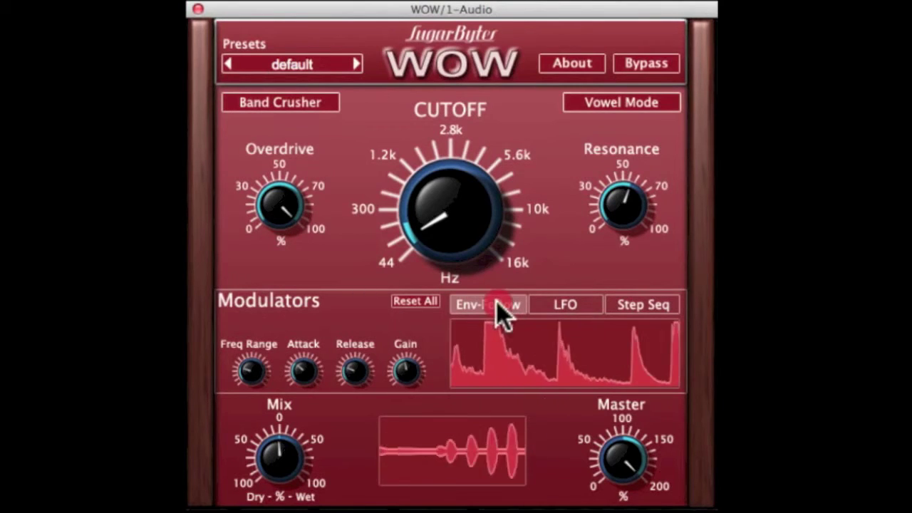
# Add Env Follower modulation to the Cutoff in its Modulation Mixer
pyautogui.rightClick(450, 203)
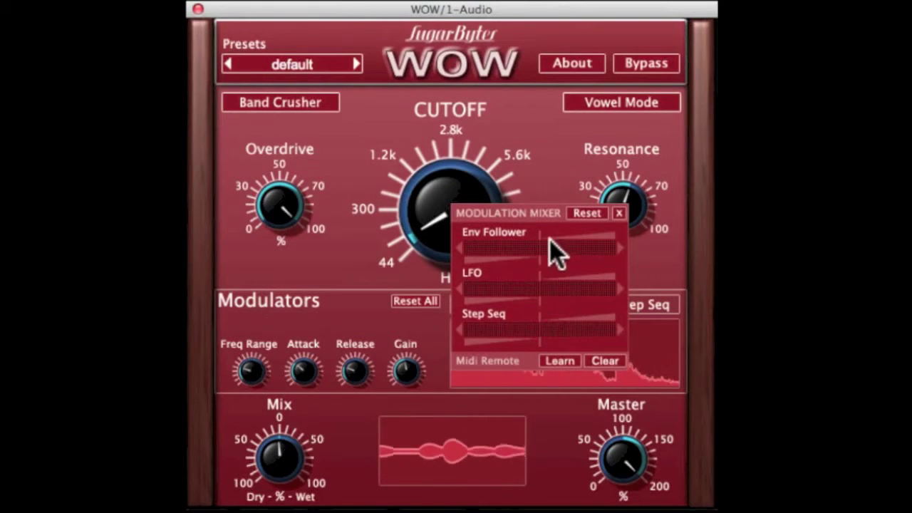
pyautogui.moveTo(543, 244); pyautogui.dragTo(584, 245)
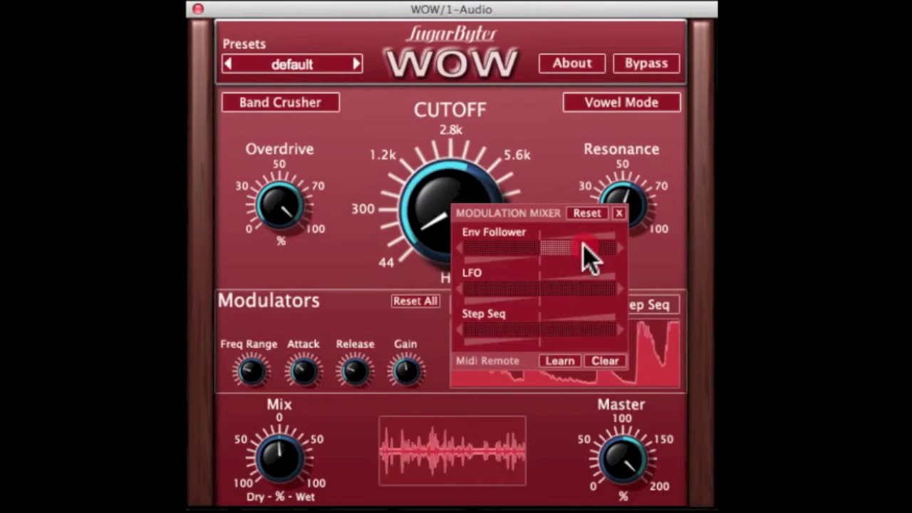
pyautogui.moveTo(583, 245); pyautogui.dragTo(595, 245)
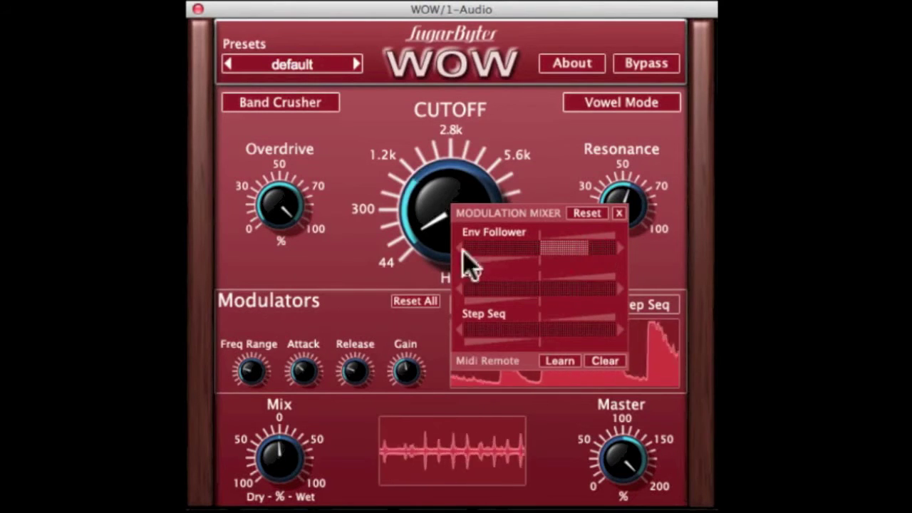
# Adjust the envelope follower Gain and lower its Freq Range to 5120 Hz
pyautogui.moveTo(410, 362); pyautogui.dragTo(423, 418)
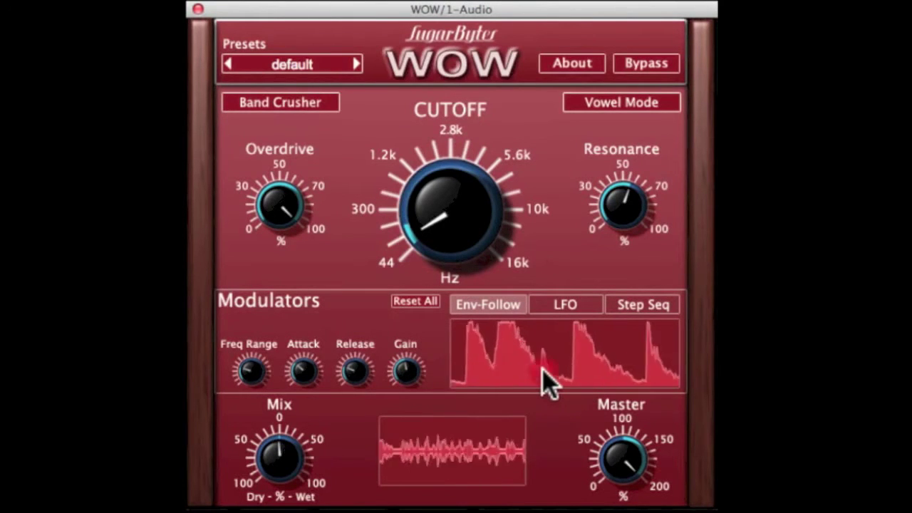
pyautogui.moveTo(404, 367); pyautogui.dragTo(393, 337)
pyautogui.moveTo(258, 372); pyautogui.dragTo(313, 357)
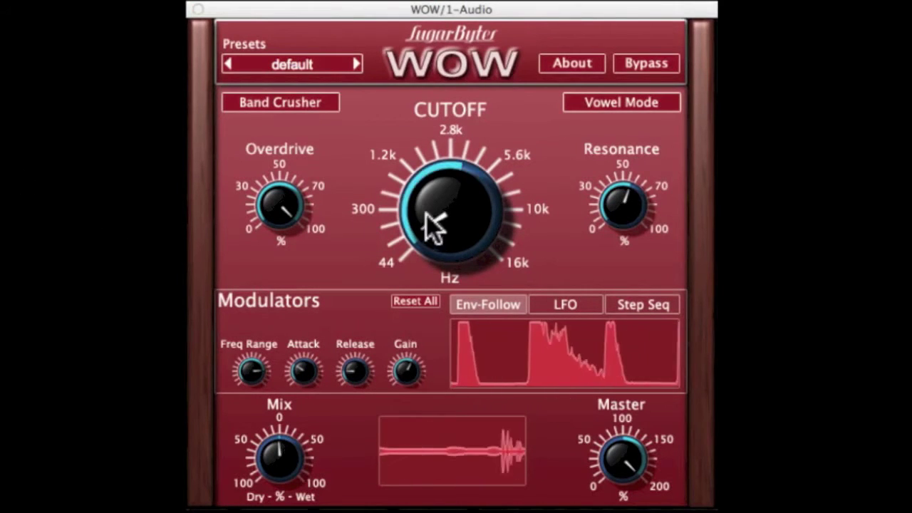
# Change the filter type to Comb Filter
pyautogui.rightClick(466, 214)
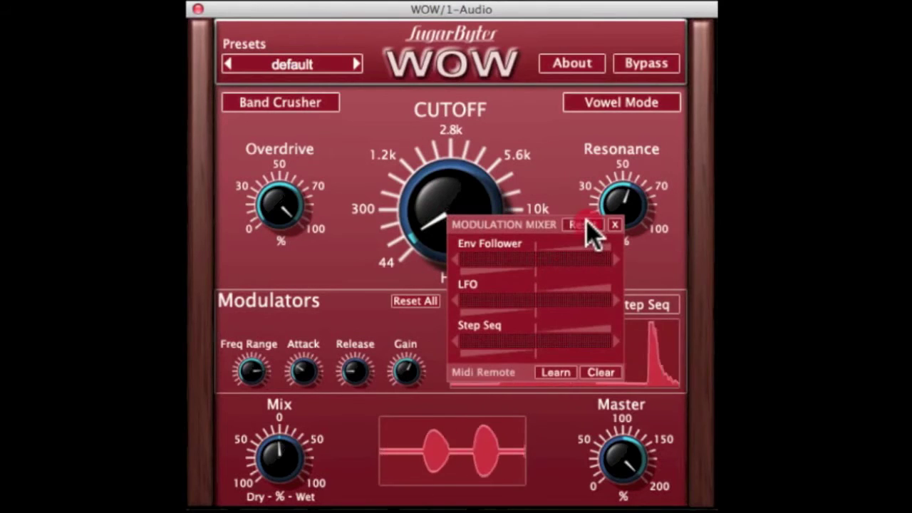
pyautogui.click(613, 224)
pyautogui.click(257, 105)
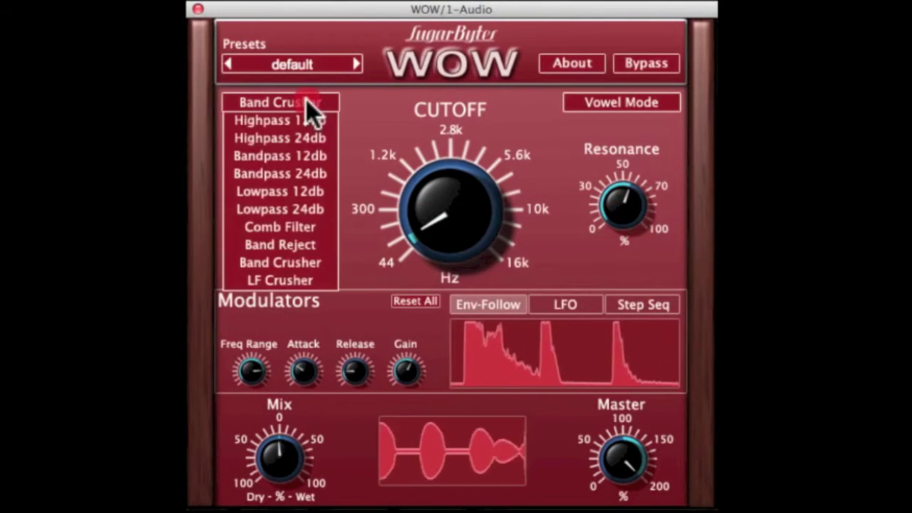
pyautogui.click(310, 228)
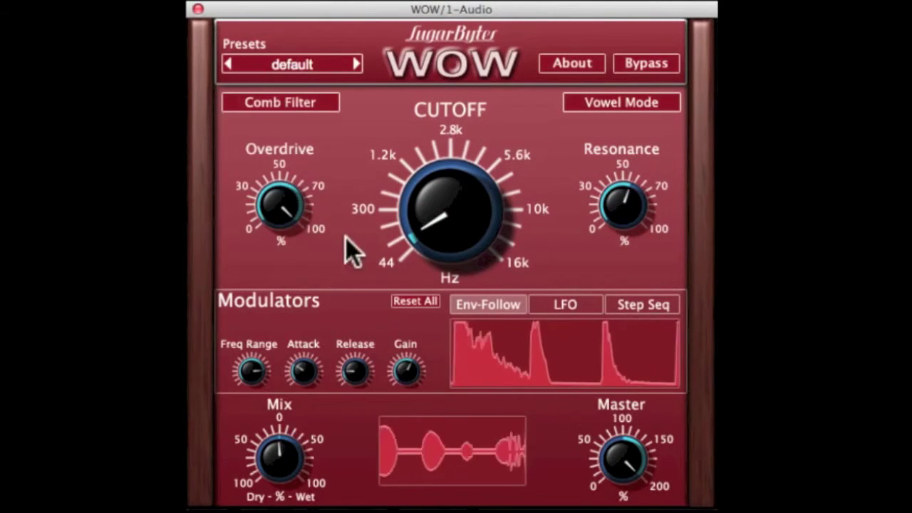
# Adjust the Overdrive and add Step Seq modulation to the Cutoff
pyautogui.moveTo(283, 202); pyautogui.dragTo(286, 279)
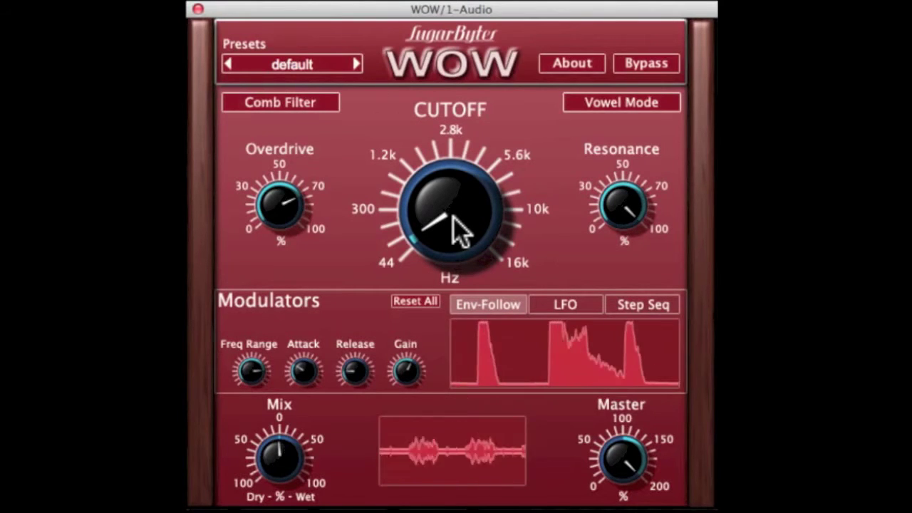
pyautogui.rightClick(453, 216)
pyautogui.moveTo(550, 328); pyautogui.dragTo(579, 332)
# Redraw the step sequencer pattern, remove smoothing and set the tempo to 1\4
pyautogui.click(642, 301)
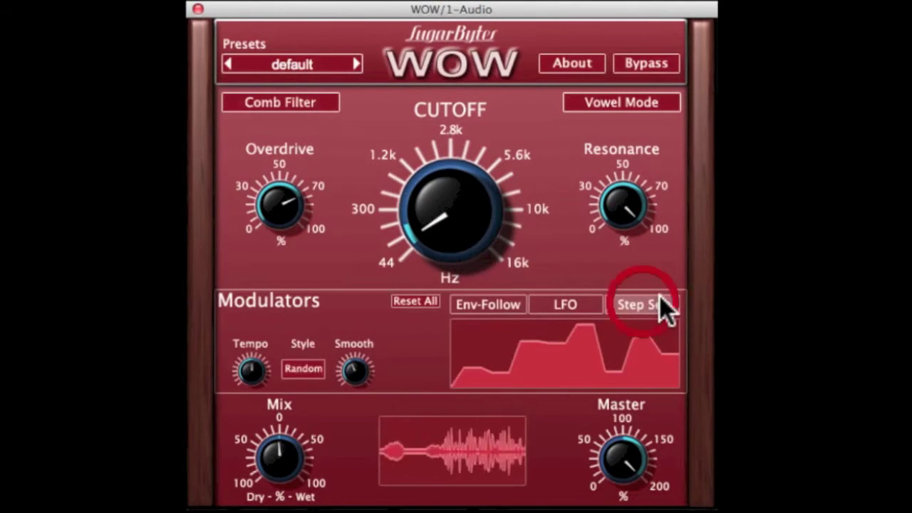
pyautogui.moveTo(355, 370); pyautogui.dragTo(361, 456)
pyautogui.moveTo(468, 365); pyautogui.dragTo(469, 324)
pyautogui.moveTo(531, 355)
pyautogui.mouseDown()
pyautogui.moveTo(551, 371)
pyautogui.moveTo(566, 351)
pyautogui.moveTo(612, 351)
pyautogui.moveTo(615, 320)
pyautogui.moveTo(635, 365)
pyautogui.moveTo(657, 341)
pyautogui.mouseUp()
pyautogui.moveTo(356, 370); pyautogui.dragTo(426, 127)
pyautogui.moveTo(249, 359); pyautogui.dragTo(268, 401)
pyautogui.click(268, 406)
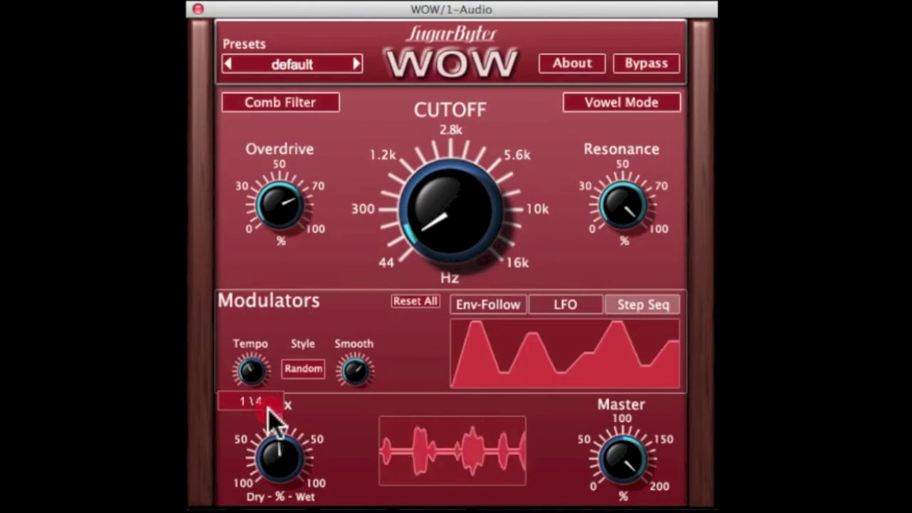
pyautogui.moveTo(348, 388); pyautogui.dragTo(348, 441)
# Try Forward step playback, then set the Style back to Random
pyautogui.click(315, 369)
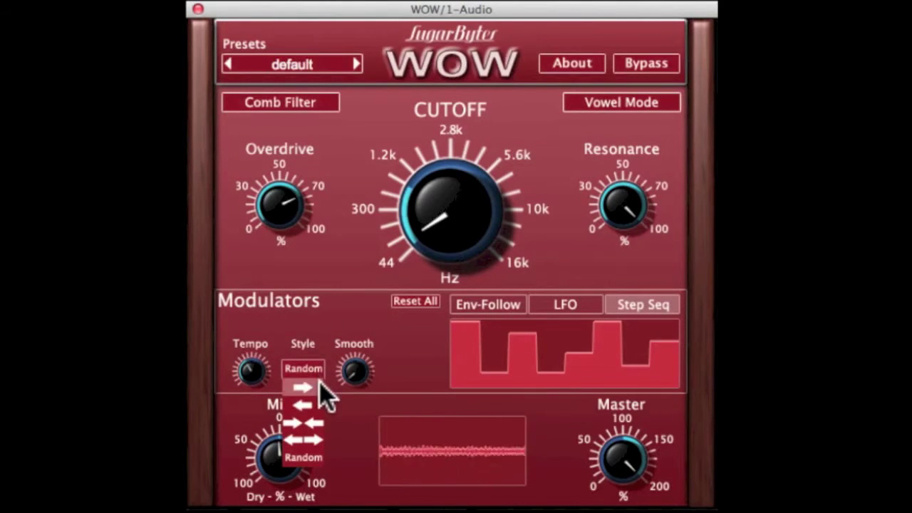
pyautogui.click(311, 385)
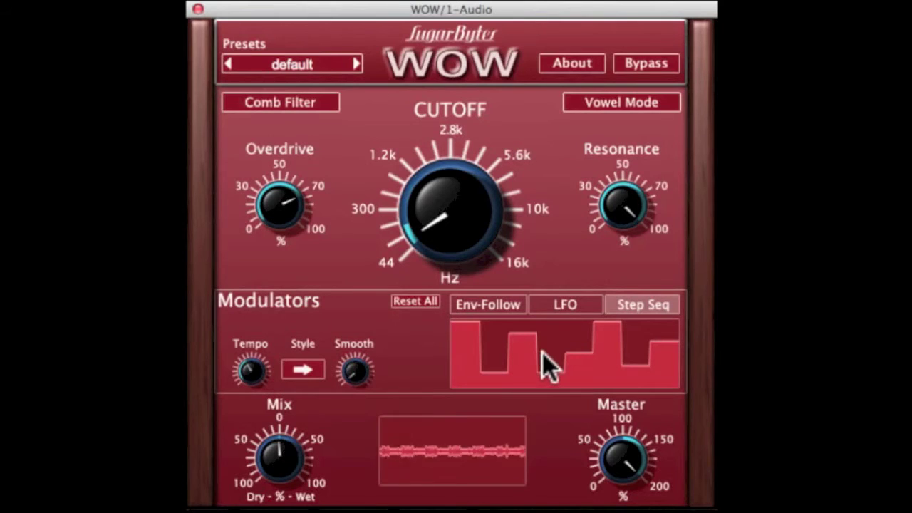
pyautogui.click(314, 370)
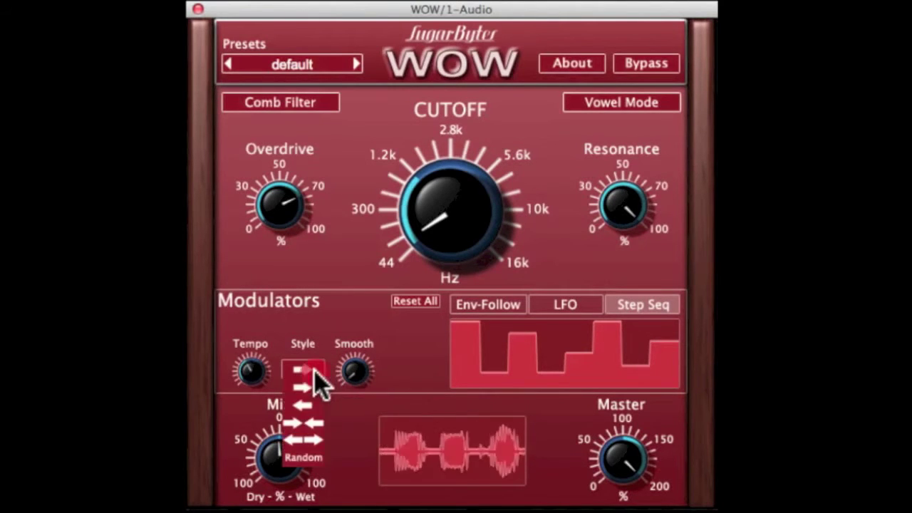
pyautogui.click(312, 456)
# Lower steps 3, 6, 7 and 8, speed the tempo to 1\16 and adjust smoothing
pyautogui.moveTo(521, 333); pyautogui.dragTo(523, 349)
pyautogui.moveTo(613, 350)
pyautogui.mouseDown()
pyautogui.moveTo(608, 381)
pyautogui.moveTo(616, 315)
pyautogui.mouseUp()
pyautogui.moveTo(635, 363)
pyautogui.mouseDown()
pyautogui.moveTo(632, 381)
pyautogui.moveTo(660, 358)
pyautogui.mouseUp()
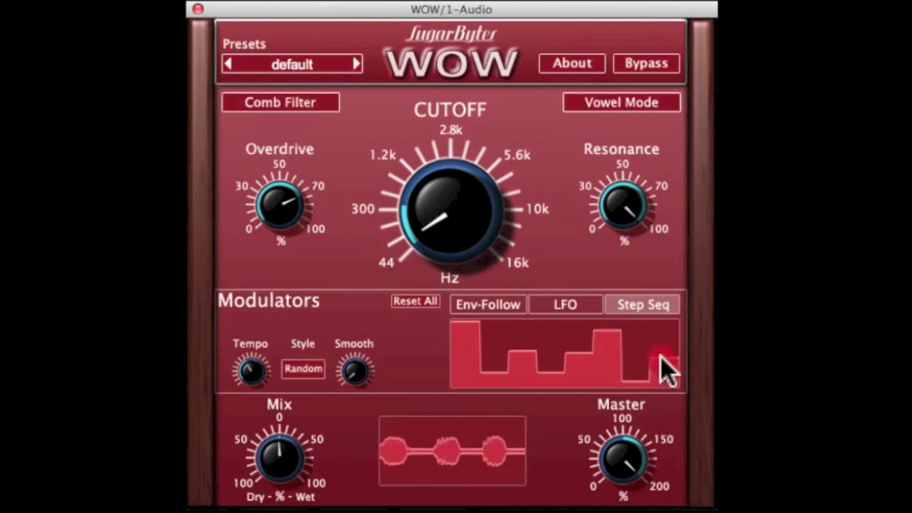
pyautogui.moveTo(252, 369); pyautogui.dragTo(264, 342)
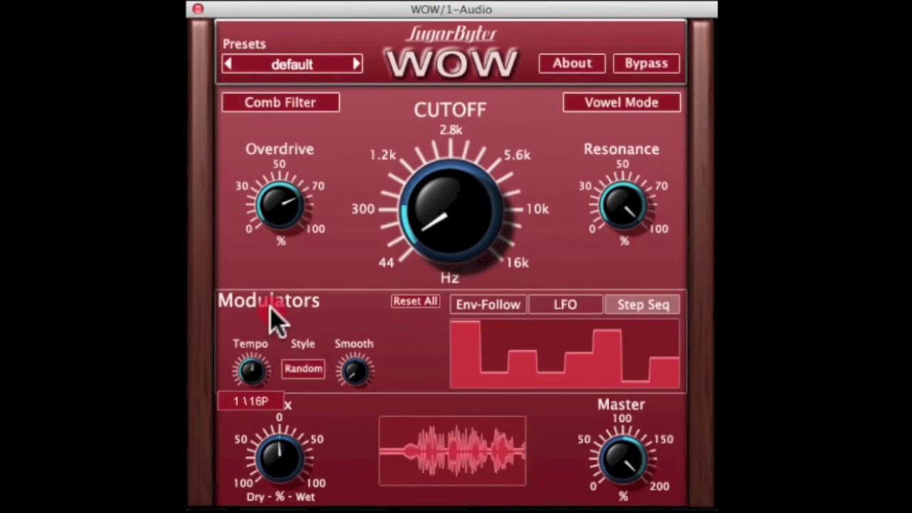
pyautogui.moveTo(363, 360); pyautogui.dragTo(359, 327)
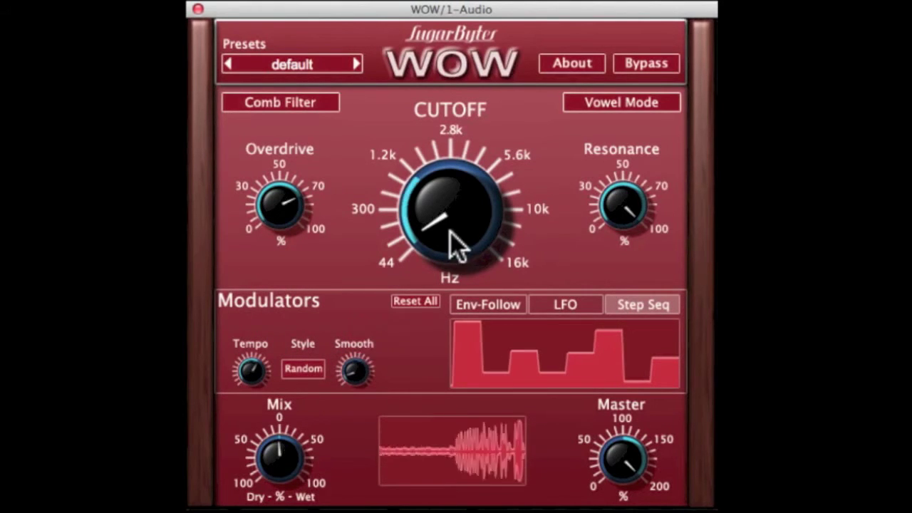
# Set the Step Seq modulation on Cutoff to a negative amount
pyautogui.click(450, 221)
pyautogui.click(561, 350)
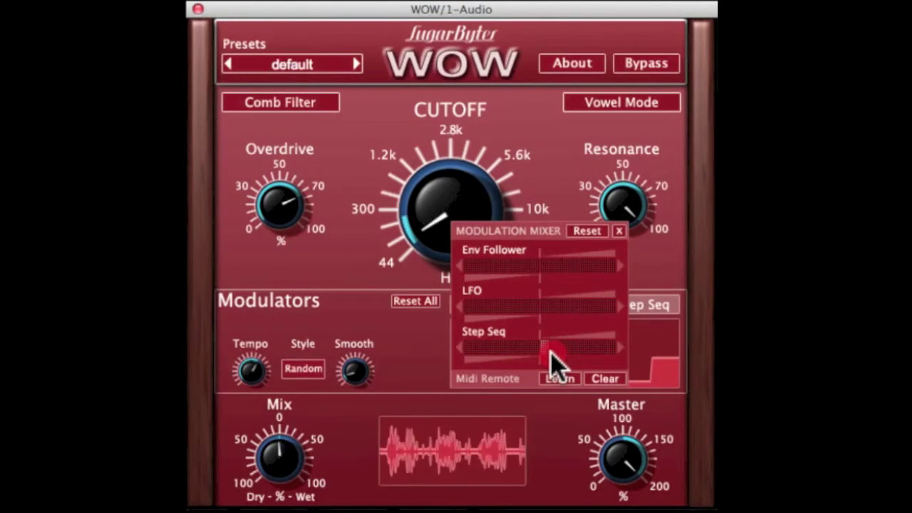
pyautogui.moveTo(551, 352)
pyautogui.mouseDown()
pyautogui.moveTo(506, 350)
pyautogui.moveTo(631, 350)
pyautogui.moveTo(562, 351)
pyautogui.mouseUp()
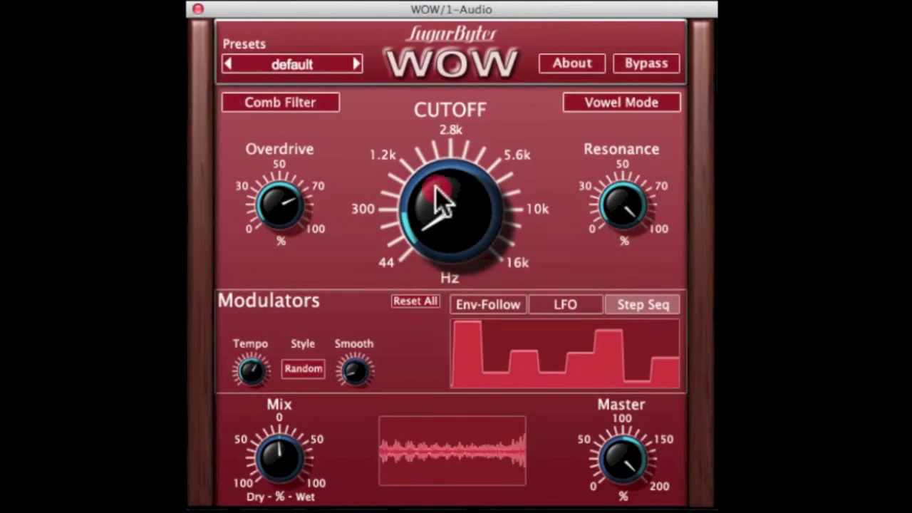
# Switch to Lowpass 24db, drop Overdrive to about 10% and set Mix about three-quarters wet
pyautogui.click(303, 109)
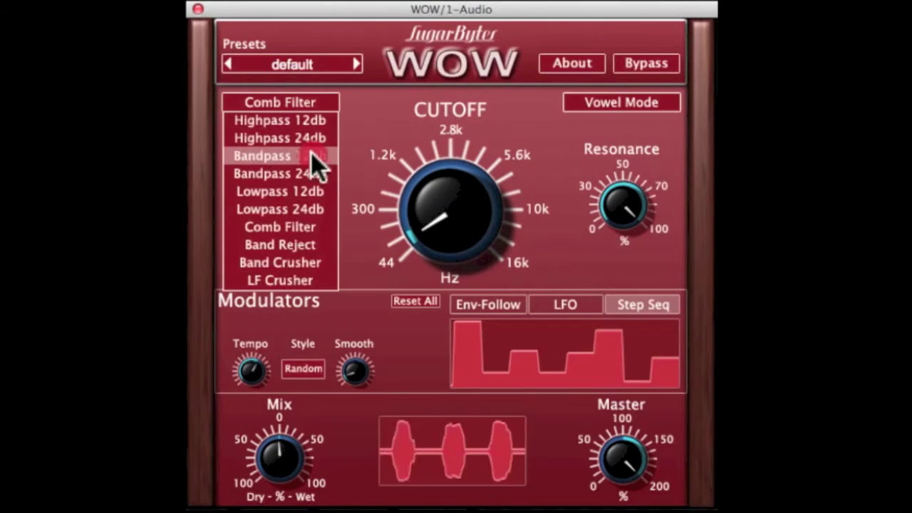
pyautogui.click(320, 204)
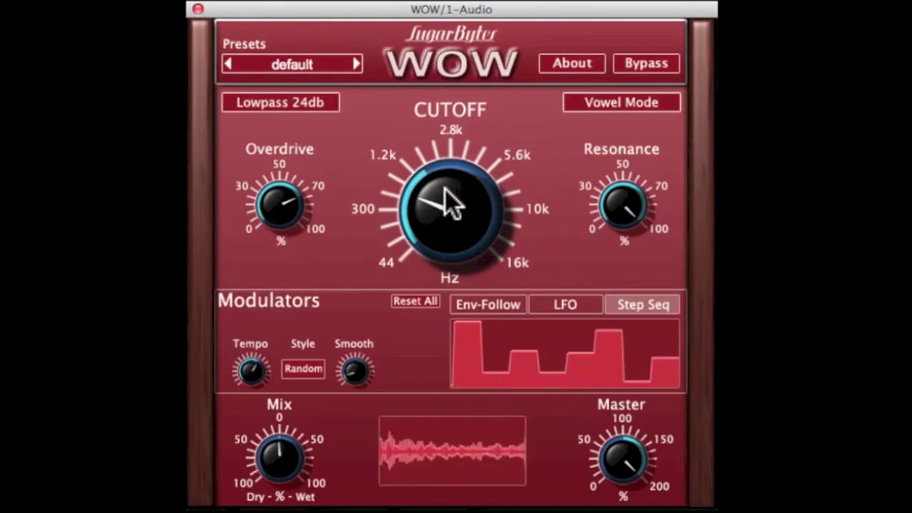
pyautogui.moveTo(296, 212); pyautogui.dragTo(287, 253)
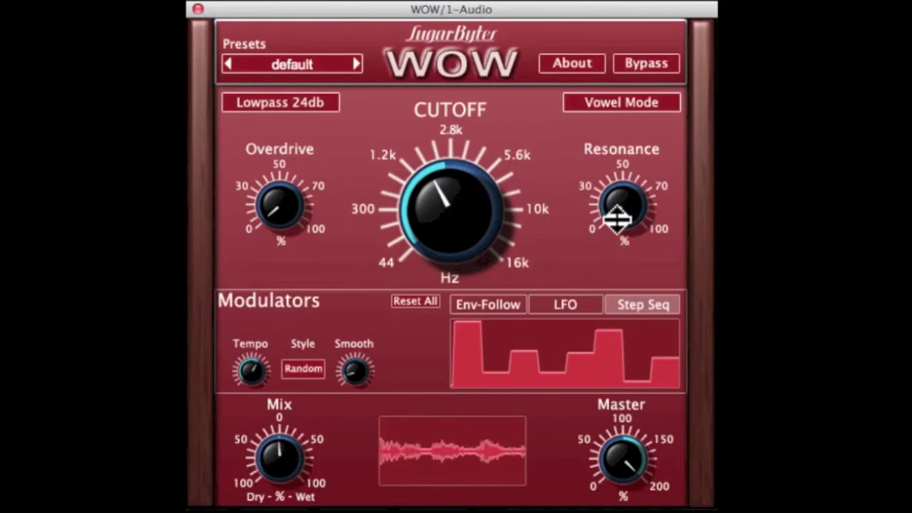
pyautogui.moveTo(277, 464); pyautogui.dragTo(309, 279)
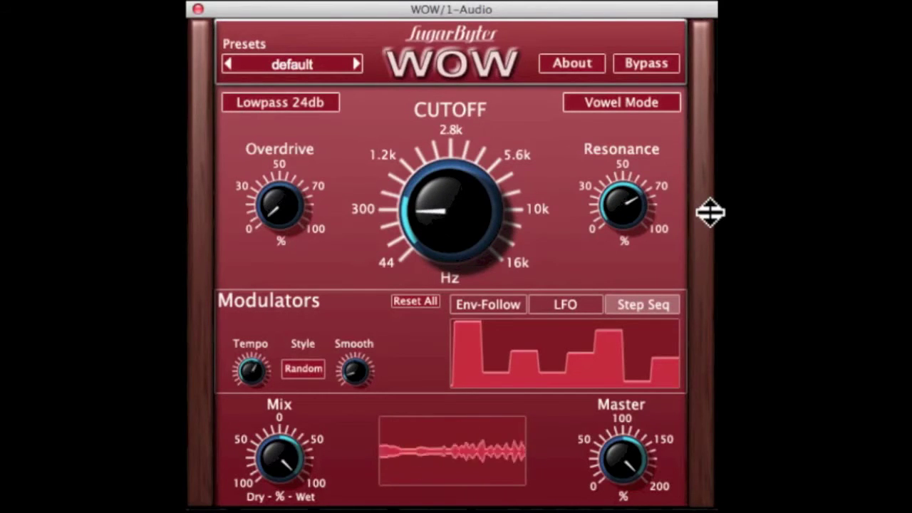
# Try Highpass 24db with a raised Cutoff, then switch the filter to Bandpass 12db
pyautogui.click(451, 227)
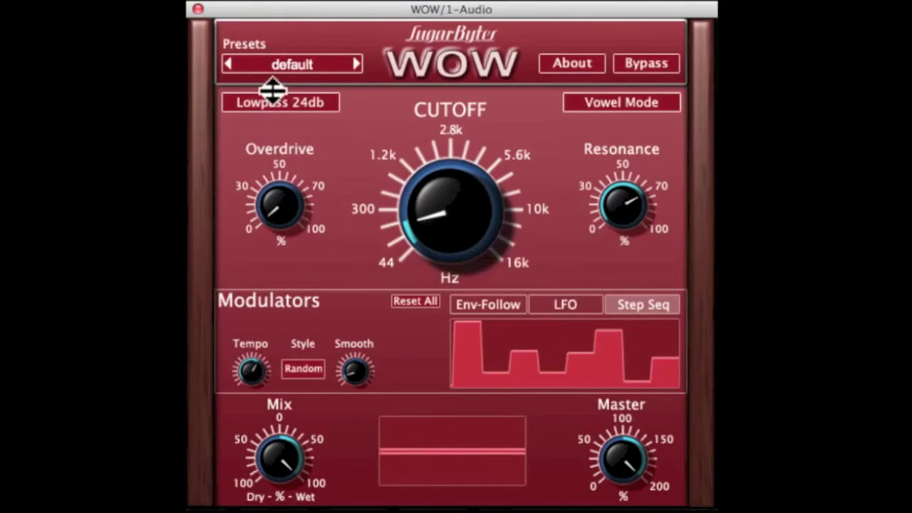
pyautogui.click(282, 104)
pyautogui.click(309, 140)
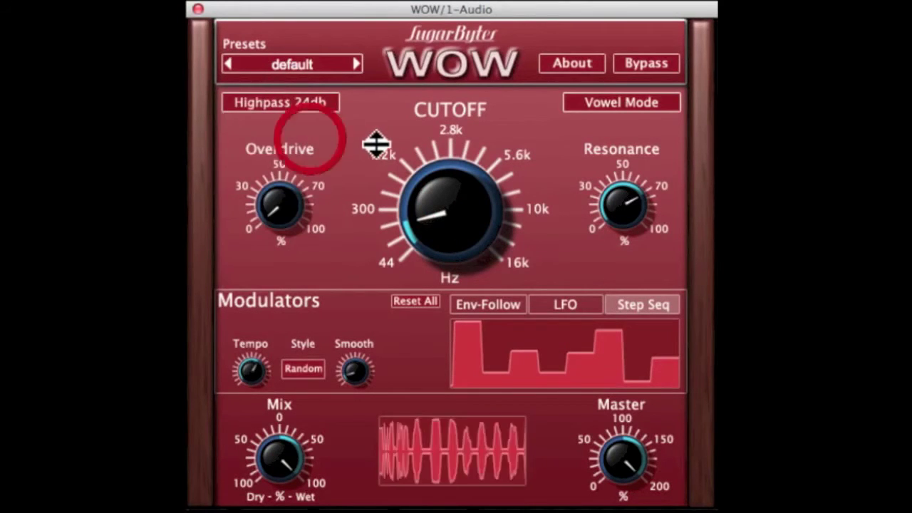
pyautogui.moveTo(411, 153); pyautogui.dragTo(410, 153)
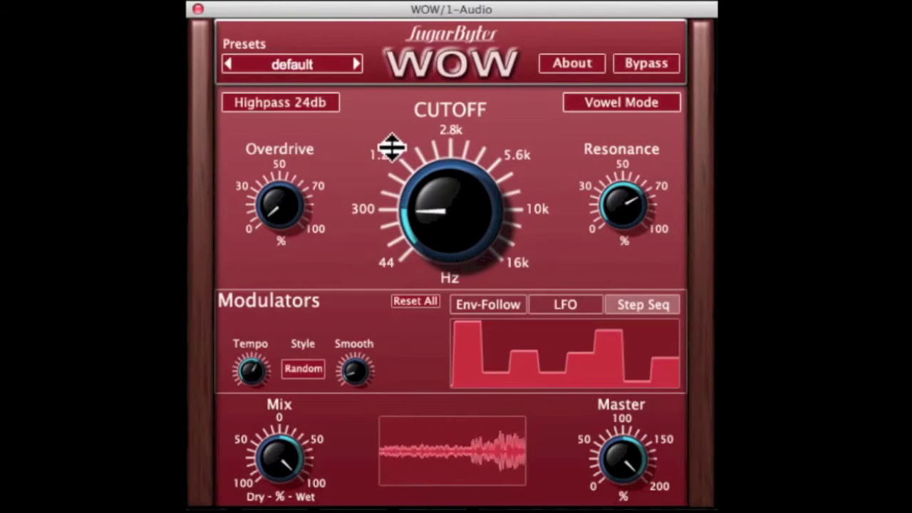
pyautogui.click(330, 103)
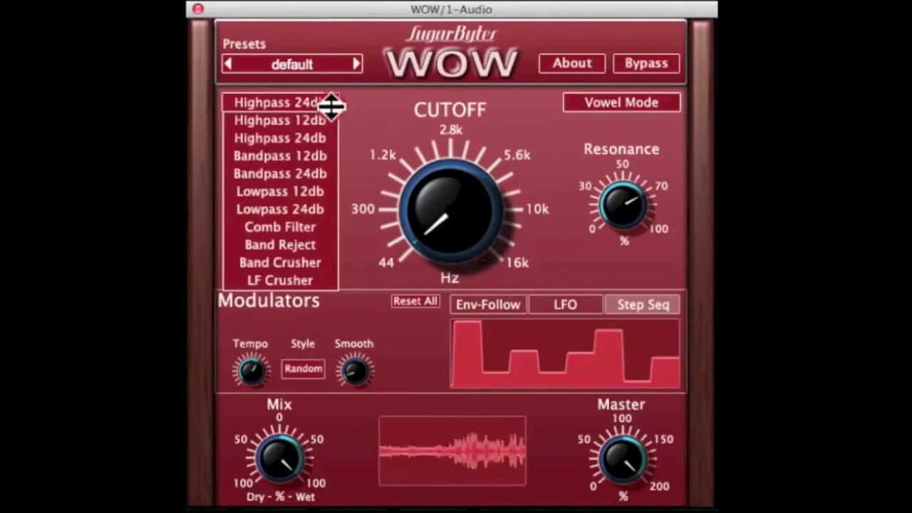
pyautogui.click(321, 155)
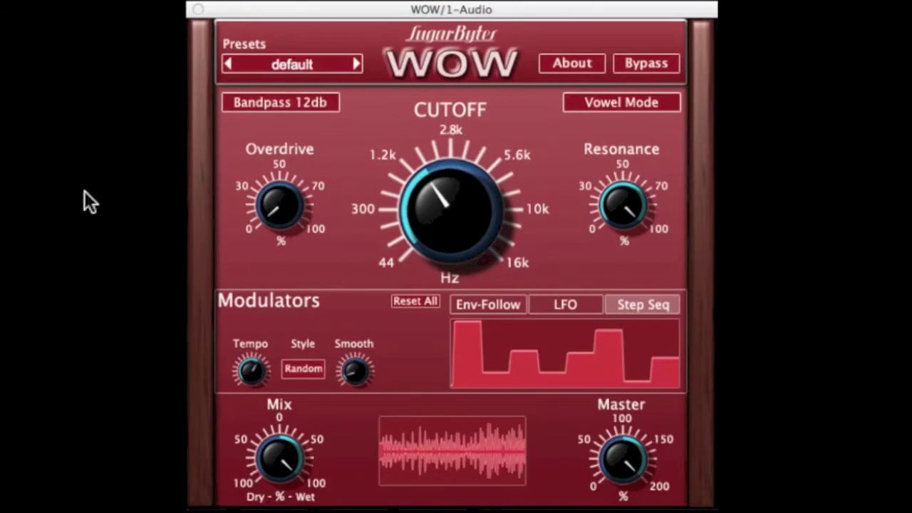
# Show the LFO settings, adjust Rate, enable Audio Trig. and set Sync to Songposition
pyautogui.rightClick(454, 210)
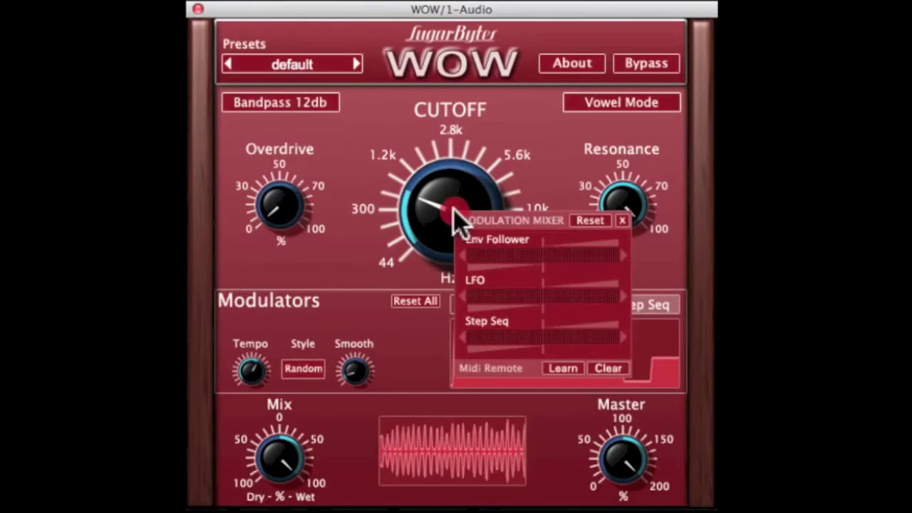
pyautogui.click(428, 326)
pyautogui.click(568, 304)
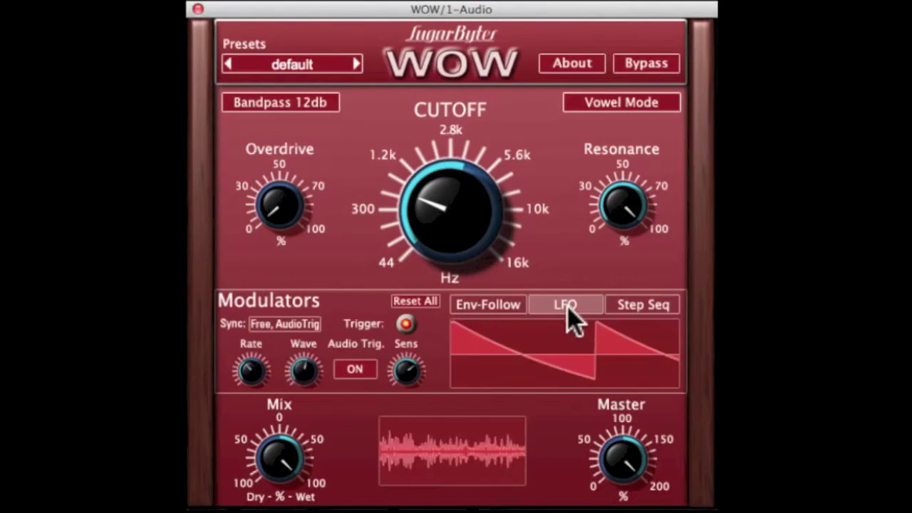
pyautogui.moveTo(258, 367)
pyautogui.mouseDown()
pyautogui.moveTo(260, 375)
pyautogui.moveTo(261, 349)
pyautogui.mouseUp()
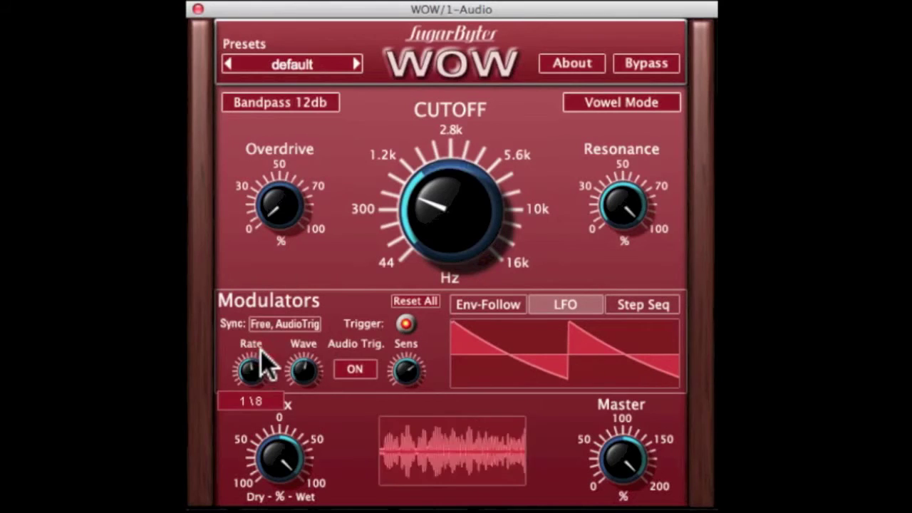
pyautogui.click(355, 369)
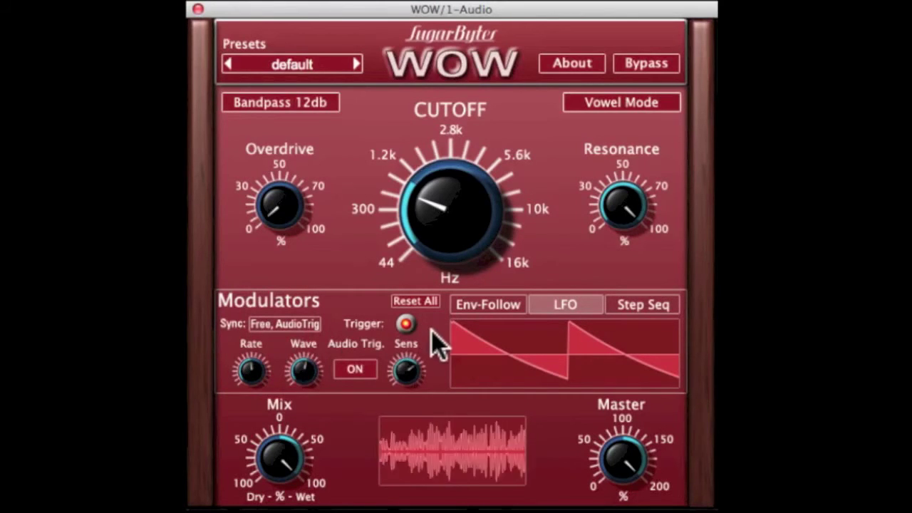
pyautogui.click(306, 325)
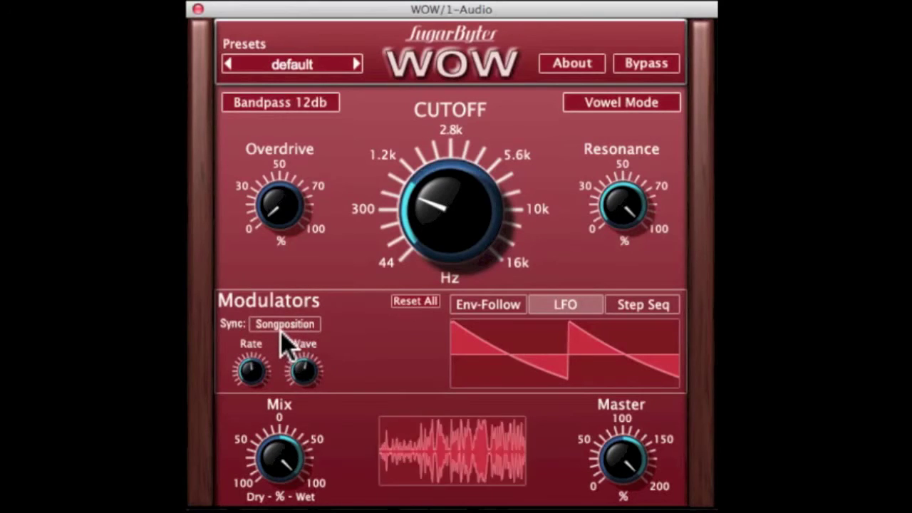
# Set the LFO rate to 1\4T, raise Cutoff to about 2.8k and reduce its LFO amount
pyautogui.moveTo(259, 365); pyautogui.dragTo(257, 375)
pyautogui.moveTo(463, 208)
pyautogui.mouseDown()
pyautogui.moveTo(468, 171)
pyautogui.moveTo(452, 201)
pyautogui.mouseUp()
pyautogui.click(452, 201)
pyautogui.moveTo(552, 290); pyautogui.dragTo(485, 294)
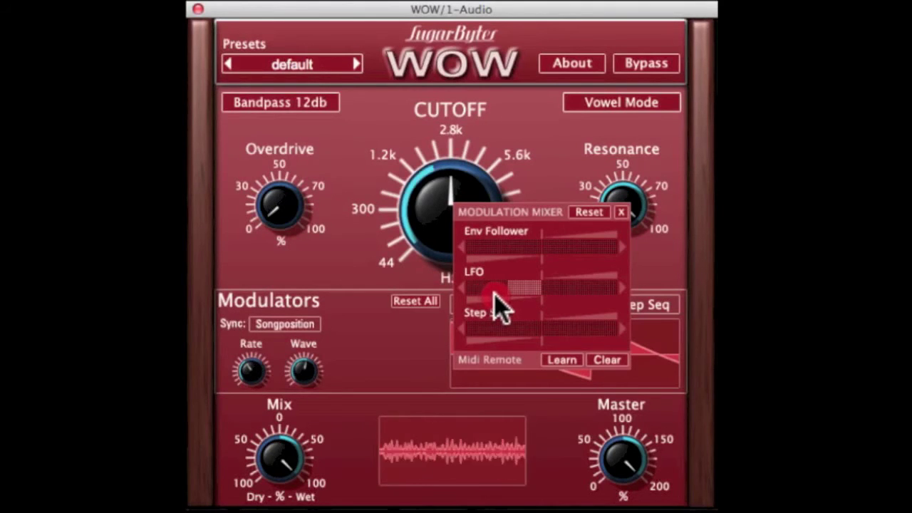
pyautogui.click(256, 349)
# Set the LFO to a Saw wave at 1\4, nudge Cutoff up and increase its LFO amount
pyautogui.click(260, 324)
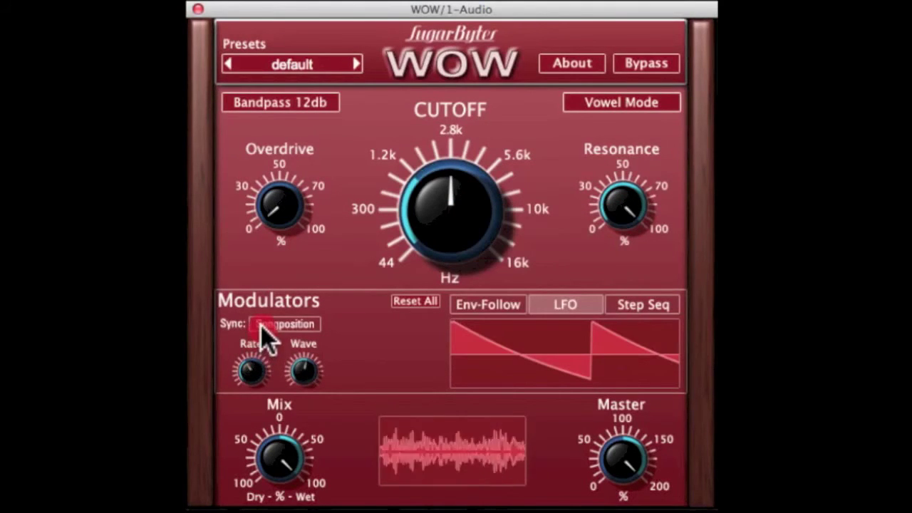
pyautogui.moveTo(255, 360); pyautogui.dragTo(260, 350)
pyautogui.moveTo(303, 368); pyautogui.dragTo(334, 347)
pyautogui.moveTo(252, 371); pyautogui.dragTo(253, 377)
pyautogui.moveTo(451, 234); pyautogui.dragTo(473, 146)
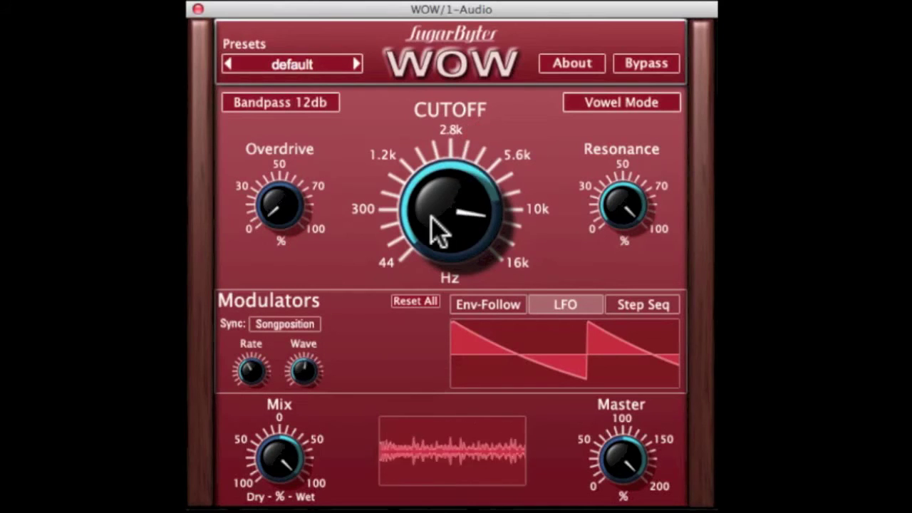
pyautogui.click(447, 205)
pyautogui.moveTo(516, 291); pyautogui.dragTo(578, 293)
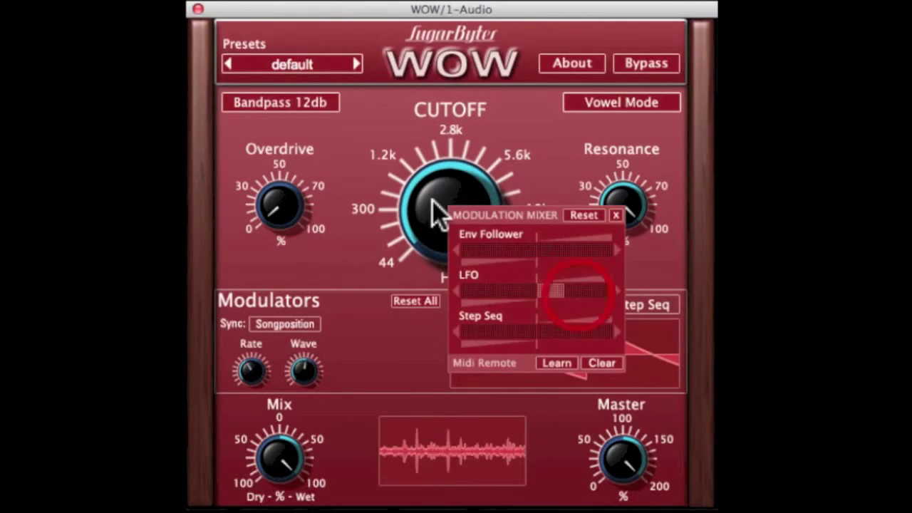
pyautogui.click(428, 246)
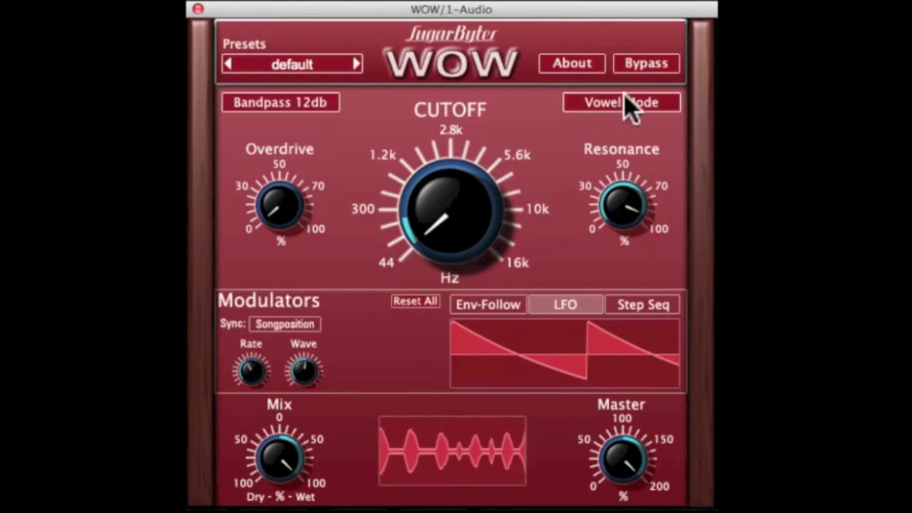
# Enable Vowel Mode with Vowel A on A, move Vowel B off I and shift the blend
pyautogui.click(645, 100)
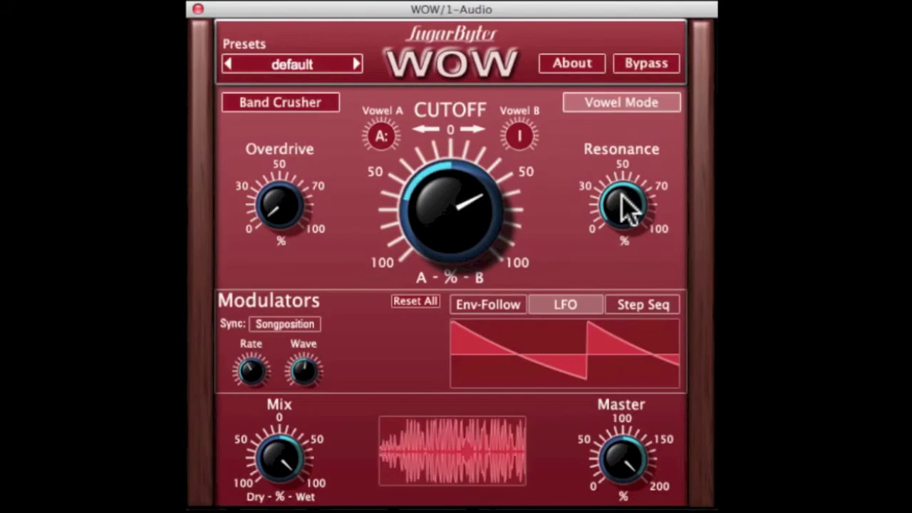
pyautogui.moveTo(388, 138); pyautogui.dragTo(408, 82)
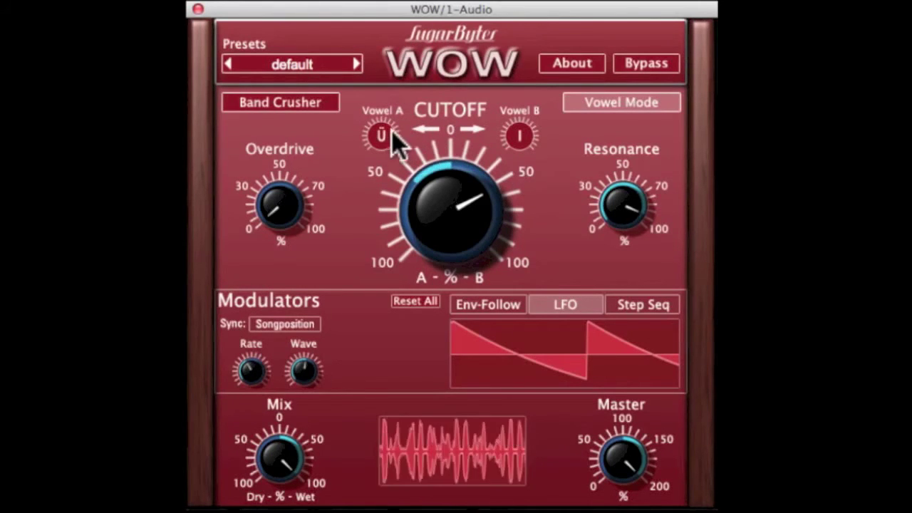
pyautogui.moveTo(388, 143); pyautogui.dragTo(387, 167)
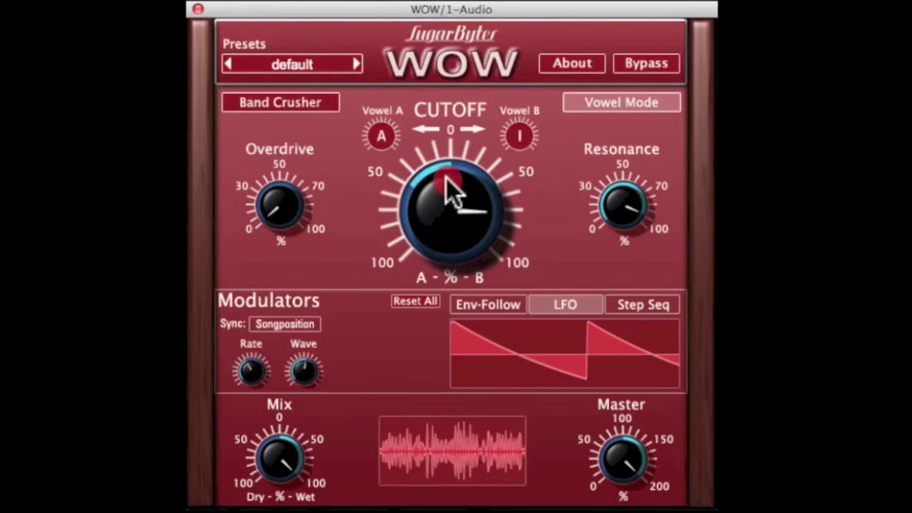
pyautogui.moveTo(524, 131)
pyautogui.mouseDown()
pyautogui.moveTo(531, 112)
pyautogui.moveTo(532, 167)
pyautogui.moveTo(537, 121)
pyautogui.mouseUp()
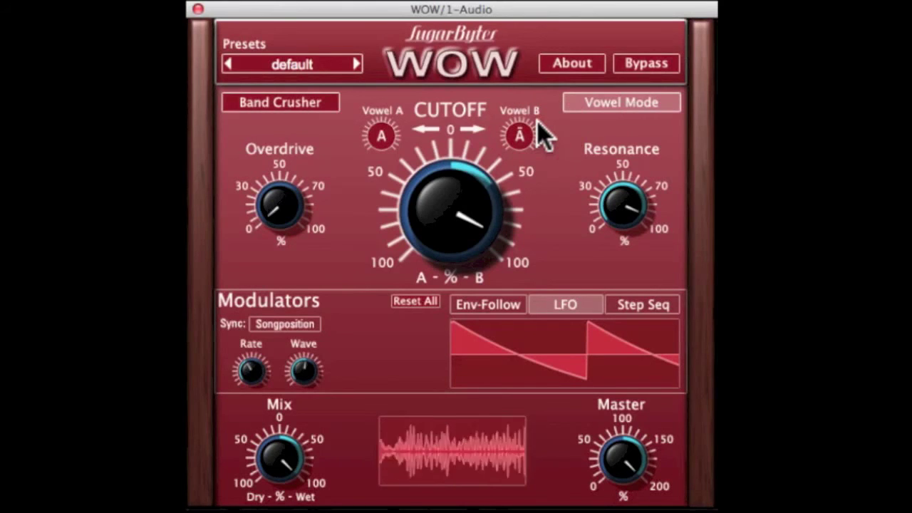
pyautogui.moveTo(440, 218)
pyautogui.mouseDown()
pyautogui.moveTo(422, 451)
pyautogui.moveTo(444, 193)
pyautogui.mouseUp()
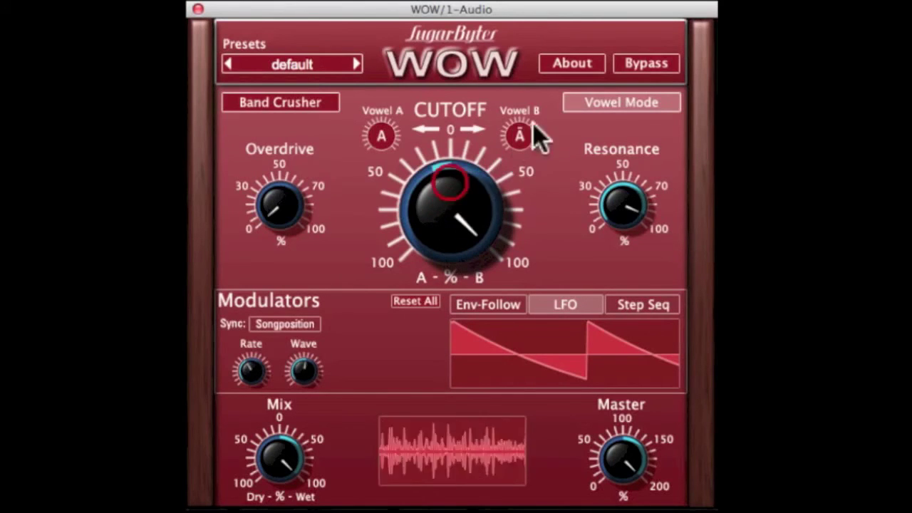
# Reselect Lowpass 24db, raise Cutoff to about 2.8k and re-enable Vowel Mode
pyautogui.click(658, 101)
pyautogui.click(285, 102)
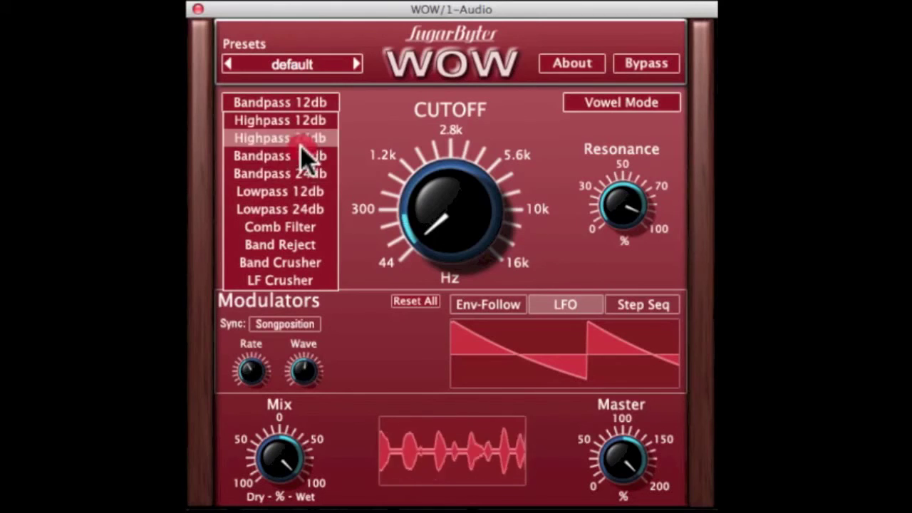
pyautogui.click(305, 213)
pyautogui.moveTo(448, 215); pyautogui.dragTo(462, 110)
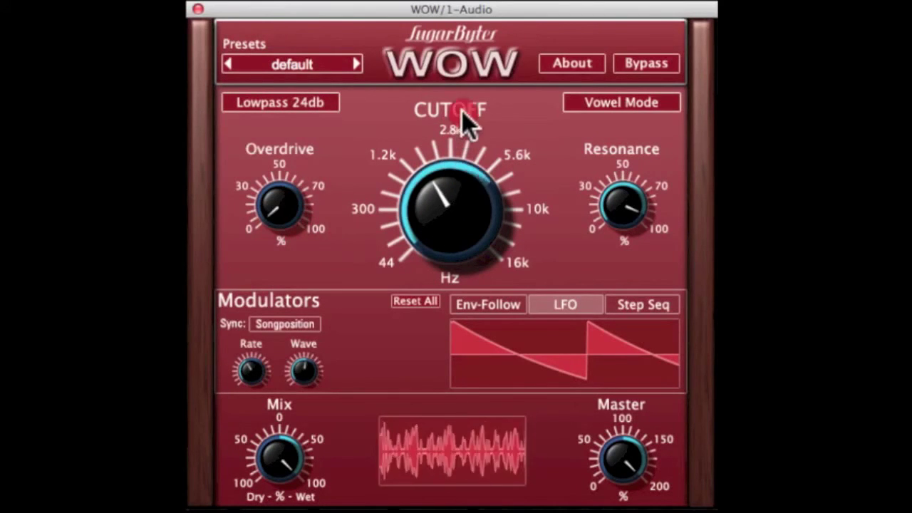
pyautogui.click(650, 109)
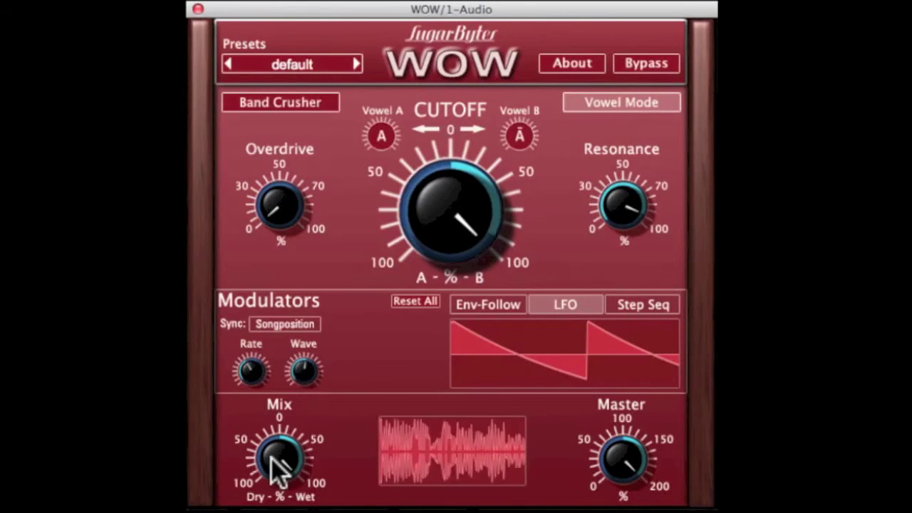